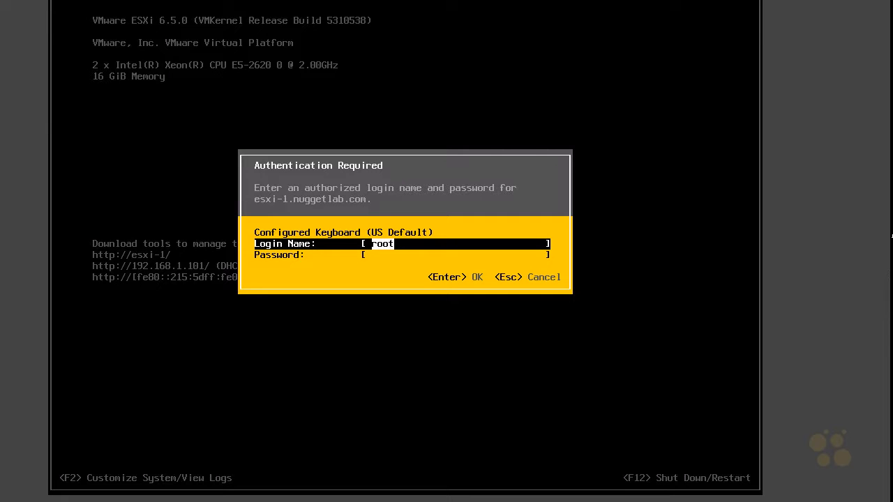
# - Log in to the host's system customization as root by entering the account password
pyautogui.press('Tab')
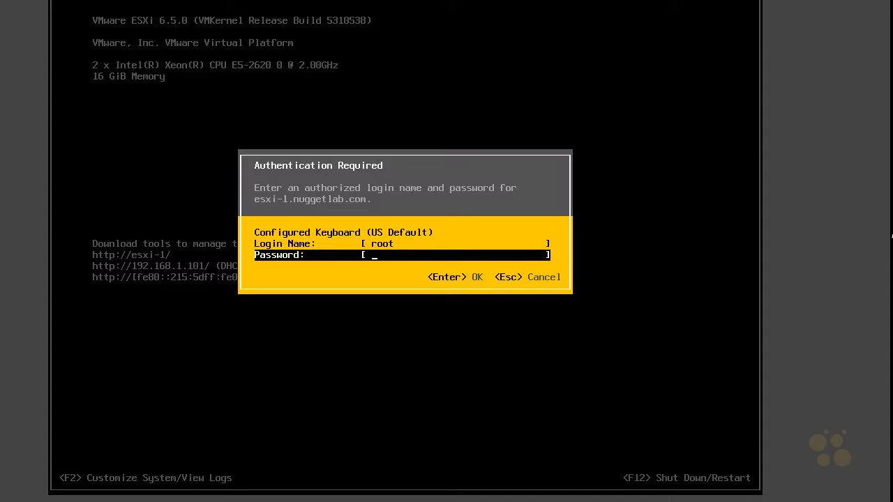
pyautogui.write('********')
pyautogui.hotkey('ctrl', '2')
pyautogui.moveTo(434, 285)
pyautogui.mouseDown()
pyautogui.moveTo(487, 284)
pyautogui.moveTo(442, 291)
pyautogui.mouseUp()
pyautogui.moveTo(445, 332); pyautogui.dragTo(461, 292)
pyautogui.moveTo(450, 304); pyautogui.dragTo(466, 305)
pyautogui.press('Escape')
pyautogui.press('Return')
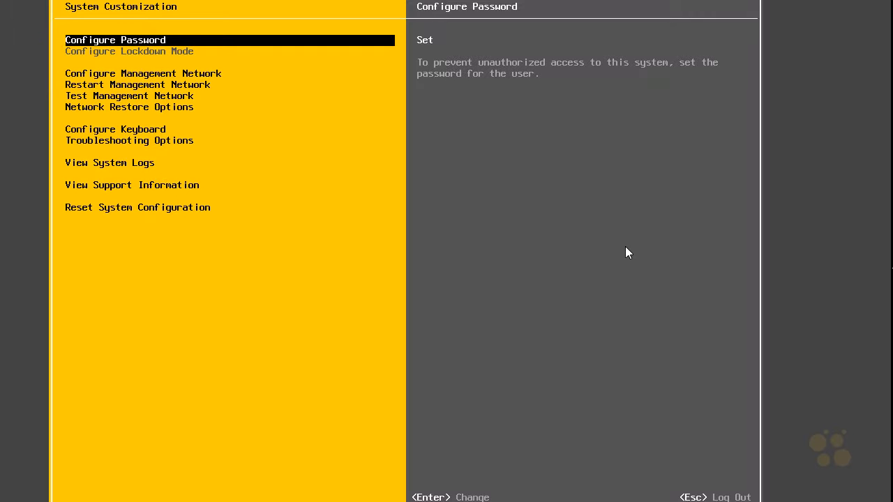
# - Open the host's management network configuration
pyautogui.press('Down')
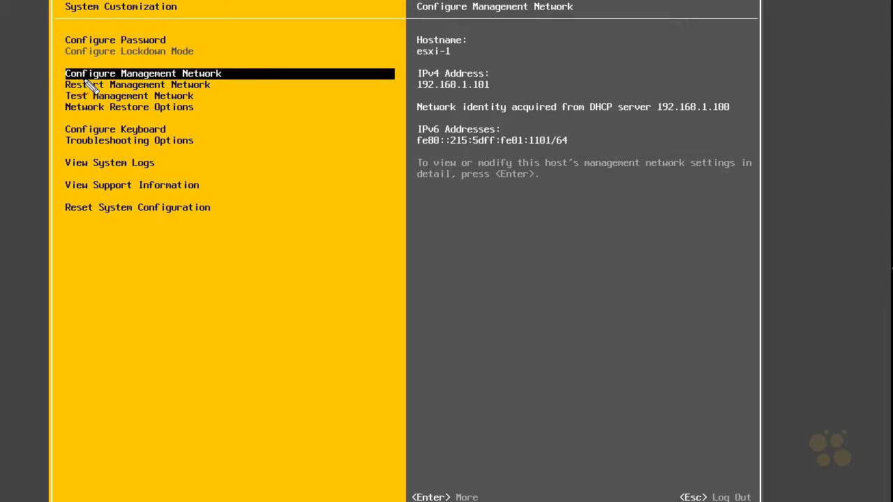
pyautogui.moveTo(80, 87)
pyautogui.mouseDown()
pyautogui.moveTo(225, 89)
pyautogui.moveTo(76, 60)
pyautogui.moveTo(111, 85)
pyautogui.mouseUp()
pyautogui.moveTo(231, 26); pyautogui.dragTo(207, 57)
pyautogui.moveTo(208, 44); pyautogui.dragTo(225, 57)
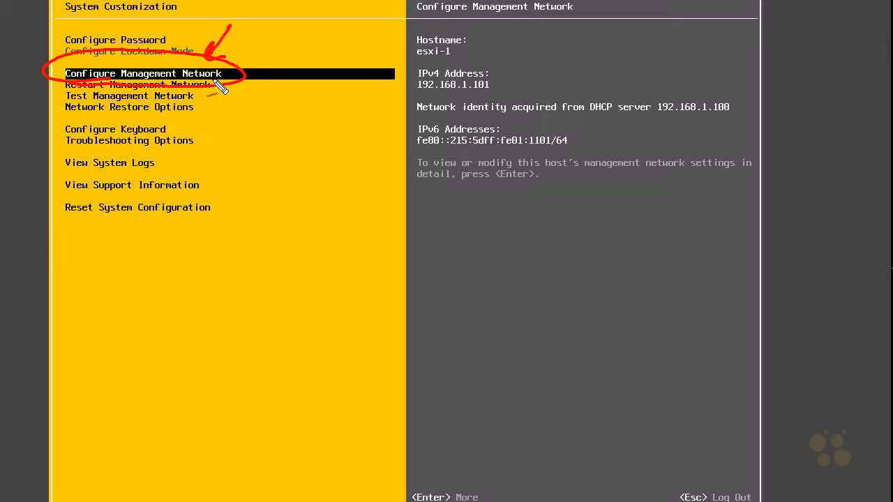
pyautogui.press('Escape')
pyautogui.press('Return')
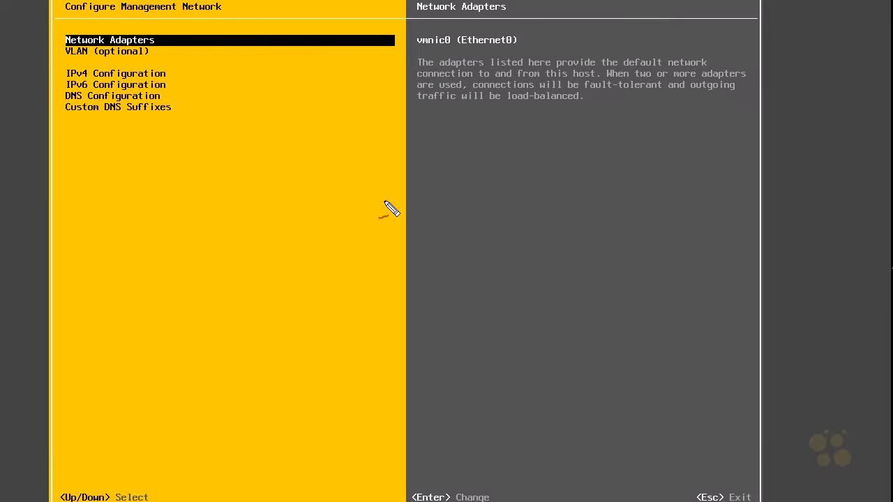
# - Examine which network adapter is assigned to the host's management network
pyautogui.moveTo(99, 28)
pyautogui.mouseDown()
pyautogui.moveTo(55, 43)
pyautogui.moveTo(132, 53)
pyautogui.moveTo(150, 25)
pyautogui.moveTo(94, 23)
pyautogui.mouseUp()
pyautogui.moveTo(376, 72)
pyautogui.mouseDown()
pyautogui.moveTo(452, 45)
pyautogui.moveTo(449, 32)
pyautogui.moveTo(457, 31)
pyautogui.mouseUp()
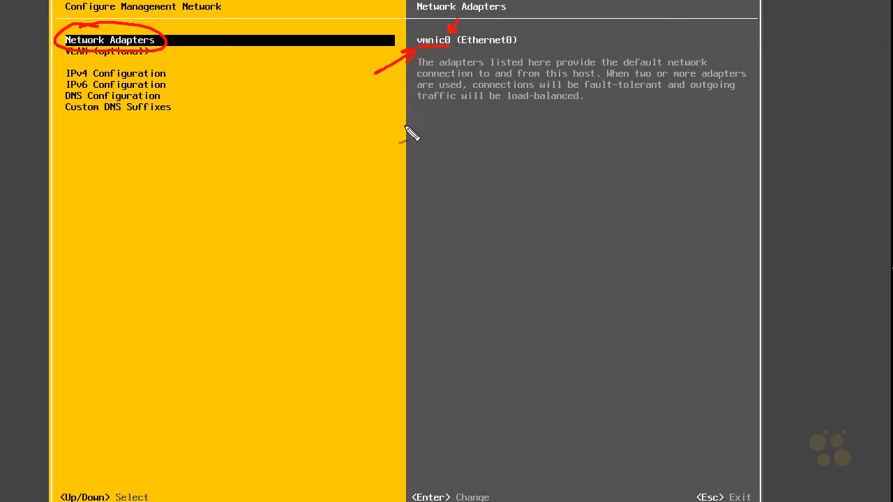
pyautogui.moveTo(465, 125)
pyautogui.mouseDown()
pyautogui.moveTo(458, 130)
pyautogui.moveTo(468, 212)
pyautogui.mouseUp()
pyautogui.moveTo(455, 232); pyautogui.dragTo(464, 302)
pyautogui.moveTo(467, 315)
pyautogui.mouseDown()
pyautogui.moveTo(462, 337)
pyautogui.moveTo(481, 309)
pyautogui.mouseUp()
pyautogui.moveTo(410, 144); pyautogui.dragTo(442, 137)
pyautogui.moveTo(429, 131); pyautogui.dragTo(433, 147)
pyautogui.press('Escape')
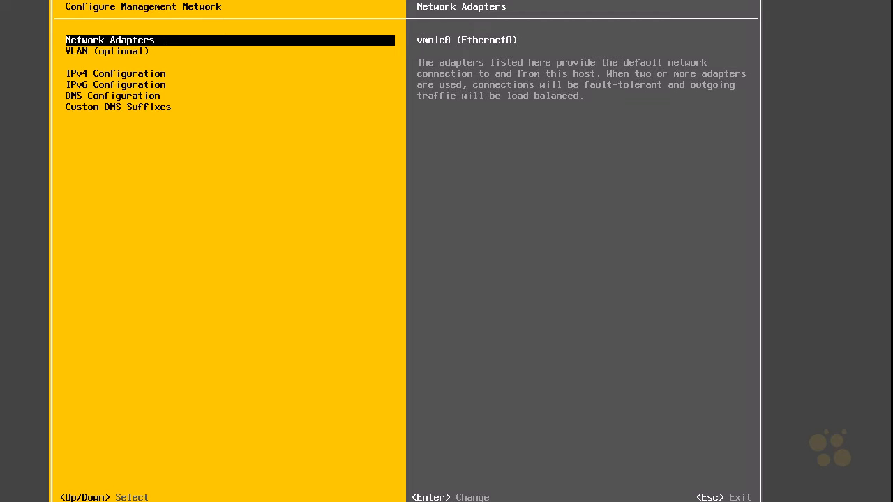
# - Open the network adapter selection and examine the device names, MAC addresses and status of the available adapters
pyautogui.press('Return')
pyautogui.moveTo(188, 239); pyautogui.dragTo(208, 238)
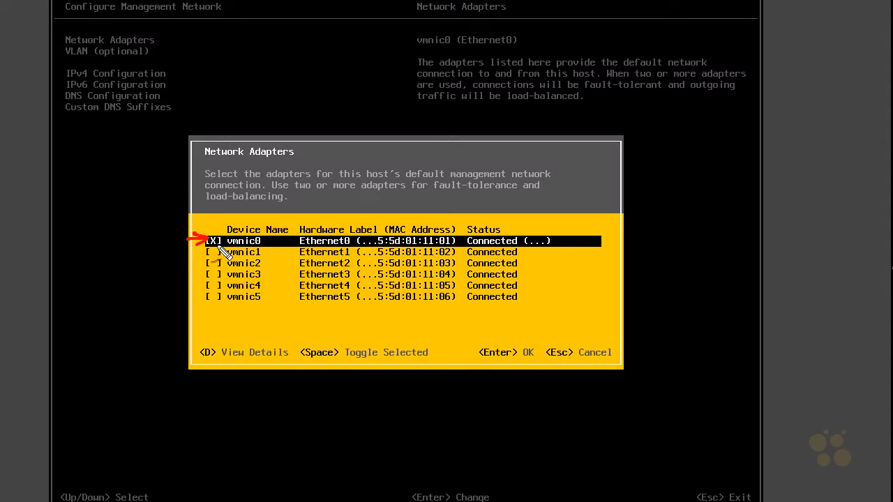
pyautogui.moveTo(453, 181); pyautogui.dragTo(545, 180)
pyautogui.moveTo(220, 211); pyautogui.dragTo(216, 228)
pyautogui.moveTo(459, 307)
pyautogui.mouseDown()
pyautogui.moveTo(452, 225)
pyautogui.moveTo(436, 276)
pyautogui.moveTo(446, 319)
pyautogui.mouseUp()
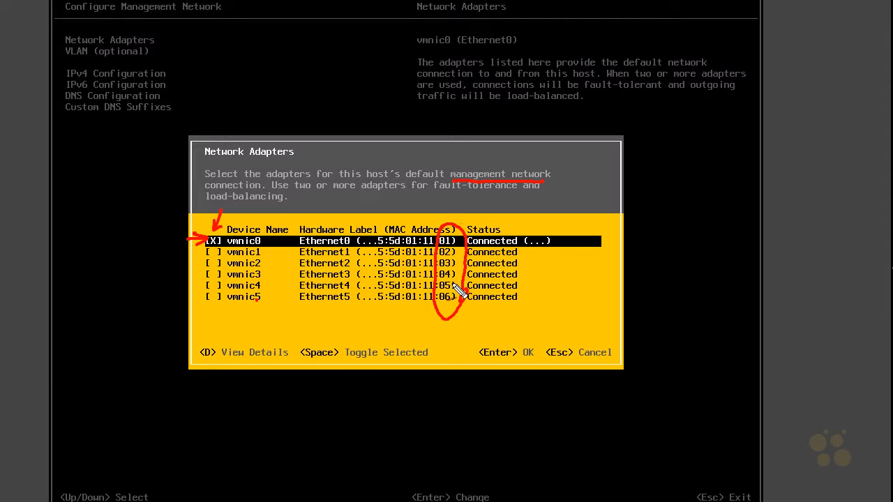
pyautogui.moveTo(473, 205); pyautogui.dragTo(456, 241)
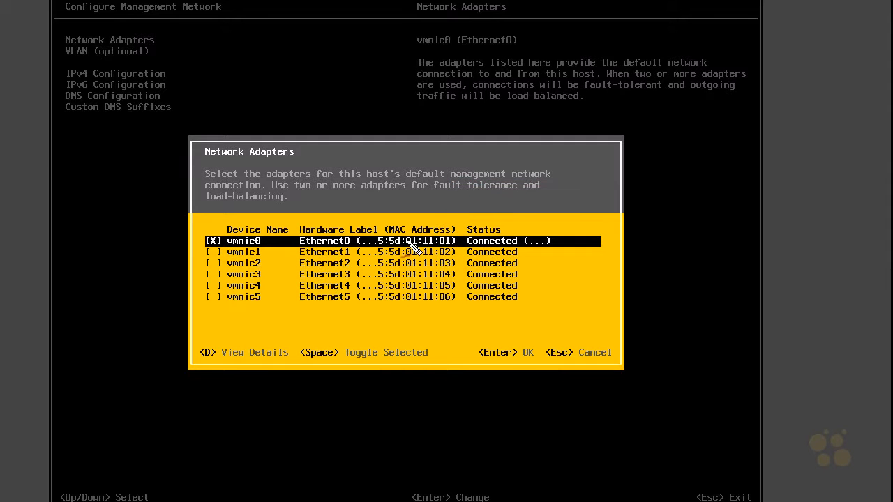
pyautogui.moveTo(426, 329)
pyautogui.mouseDown()
pyautogui.moveTo(432, 313)
pyautogui.moveTo(443, 317)
pyautogui.moveTo(434, 237)
pyautogui.moveTo(421, 261)
pyautogui.moveTo(427, 307)
pyautogui.mouseUp()
pyautogui.moveTo(215, 252)
pyautogui.mouseDown()
pyautogui.moveTo(249, 253)
pyautogui.moveTo(228, 253)
pyautogui.mouseUp()
pyautogui.moveTo(208, 370)
pyautogui.mouseDown()
pyautogui.moveTo(200, 336)
pyautogui.moveTo(195, 350)
pyautogui.mouseUp()
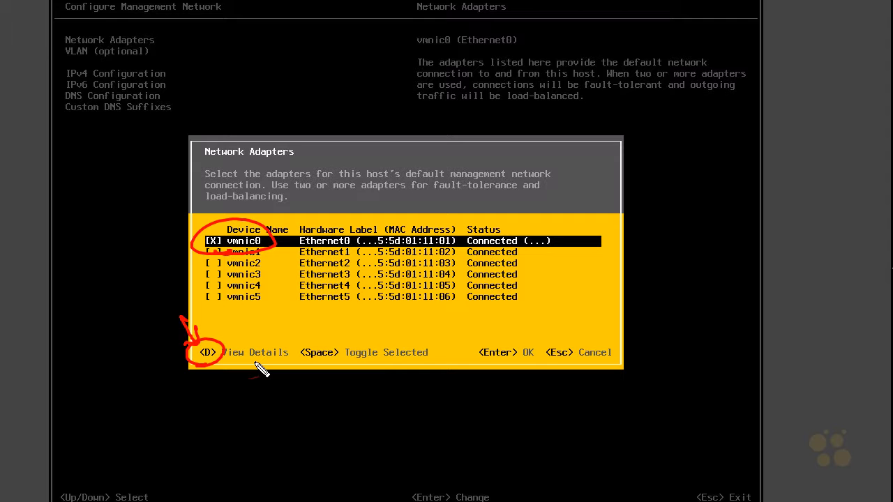
pyautogui.press('Escape')
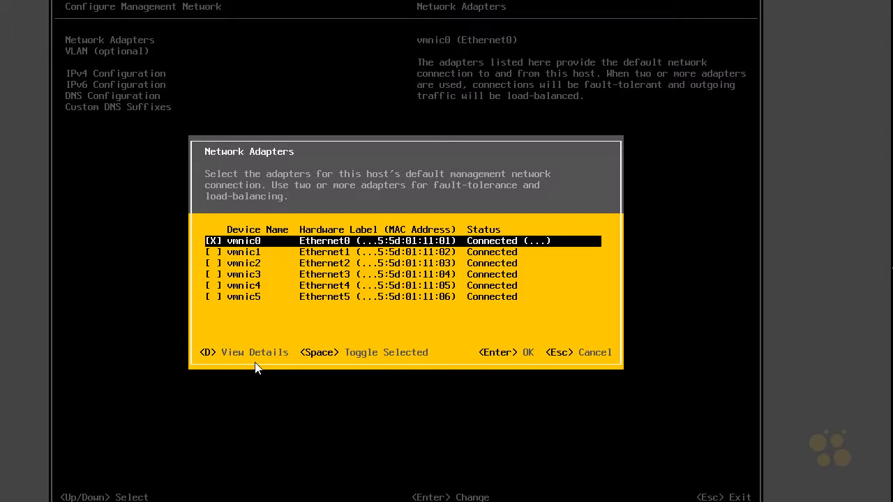
# - View the details of adapter vmnic0, including its hardware label and virtual switch, and close the adapter selection keeping vmnic0
pyautogui.press('d')
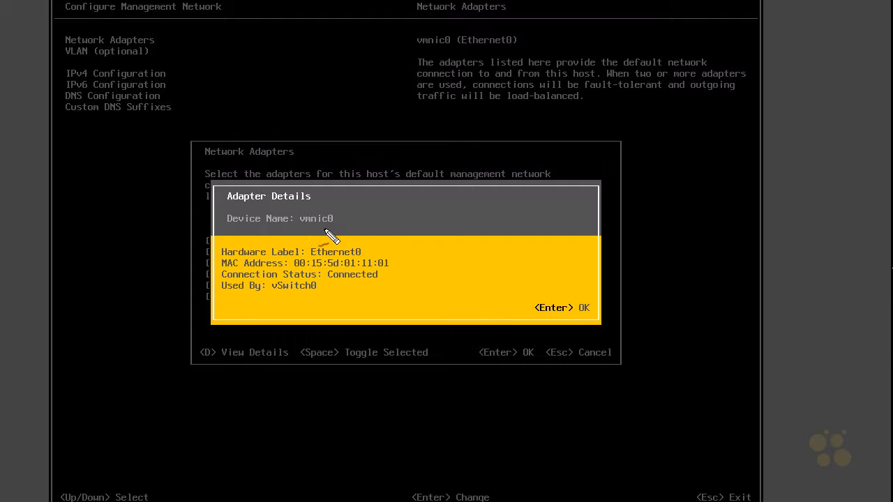
pyautogui.moveTo(310, 234)
pyautogui.mouseDown()
pyautogui.moveTo(349, 231)
pyautogui.moveTo(298, 228)
pyautogui.mouseUp()
pyautogui.moveTo(368, 226)
pyautogui.mouseDown()
pyautogui.moveTo(352, 245)
pyautogui.moveTo(399, 280)
pyautogui.mouseUp()
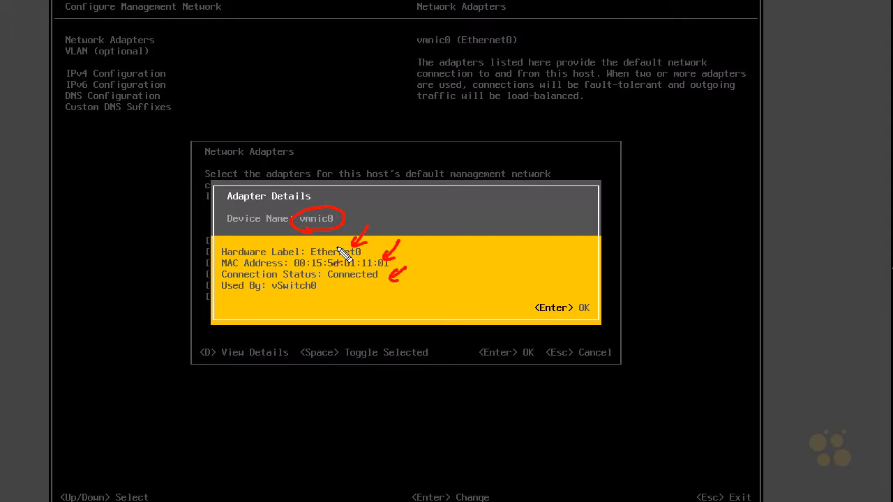
pyautogui.moveTo(289, 296)
pyautogui.mouseDown()
pyautogui.moveTo(329, 286)
pyautogui.moveTo(266, 285)
pyautogui.moveTo(288, 298)
pyautogui.mouseUp()
pyautogui.moveTo(279, 319); pyautogui.dragTo(287, 299)
pyautogui.moveTo(281, 307); pyautogui.dragTo(292, 305)
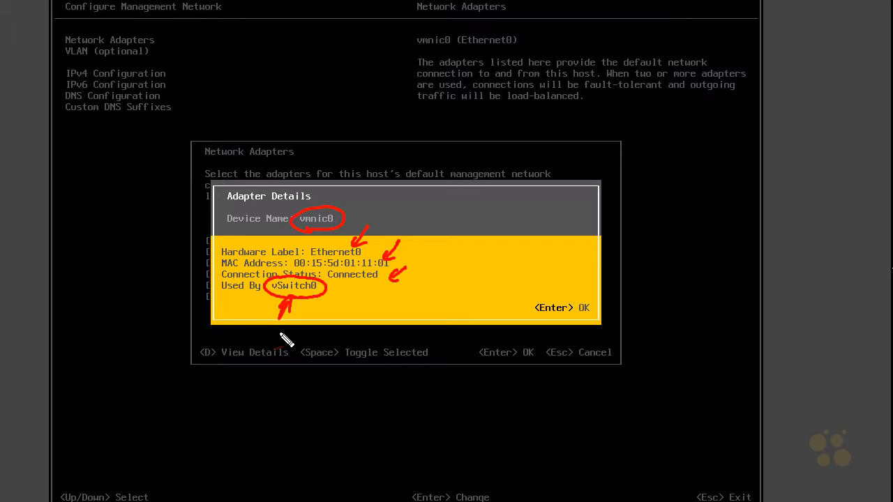
pyautogui.press('Escape')
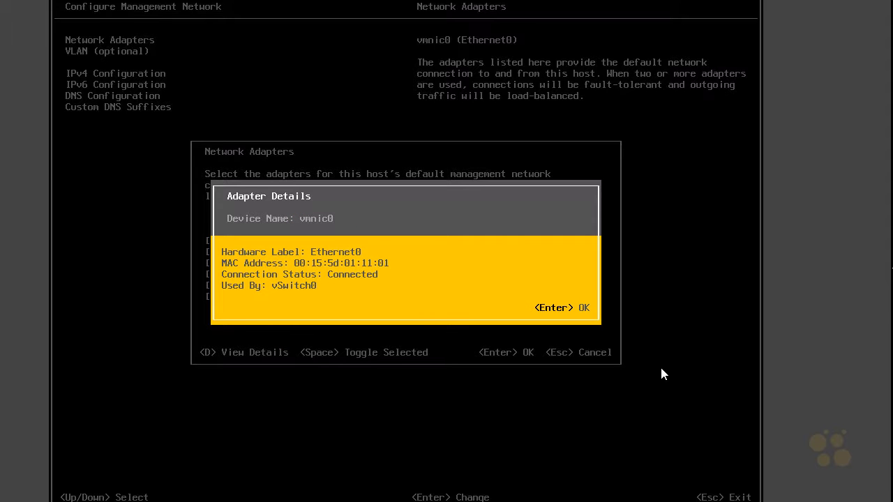
pyautogui.press('Return')
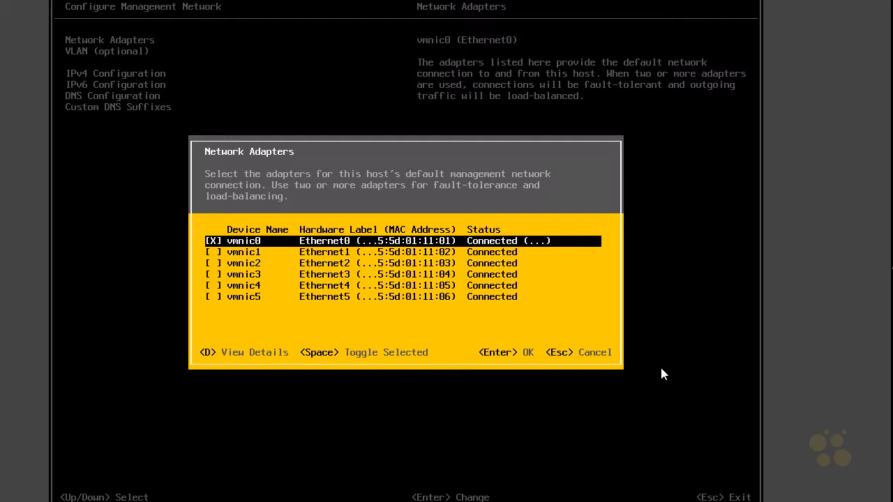
pyautogui.press('Return')
# - Switch the management network's IPv4 configuration to a static address and network configuration
pyautogui.press('Down')
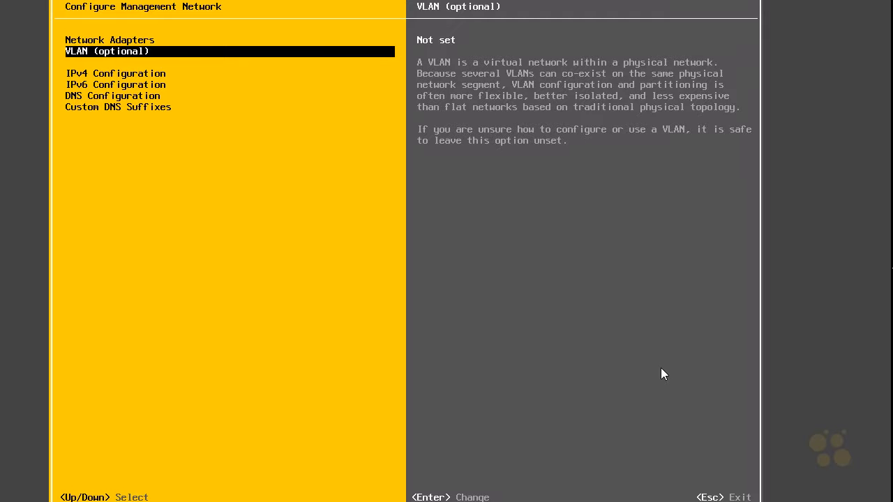
pyautogui.press('Down')
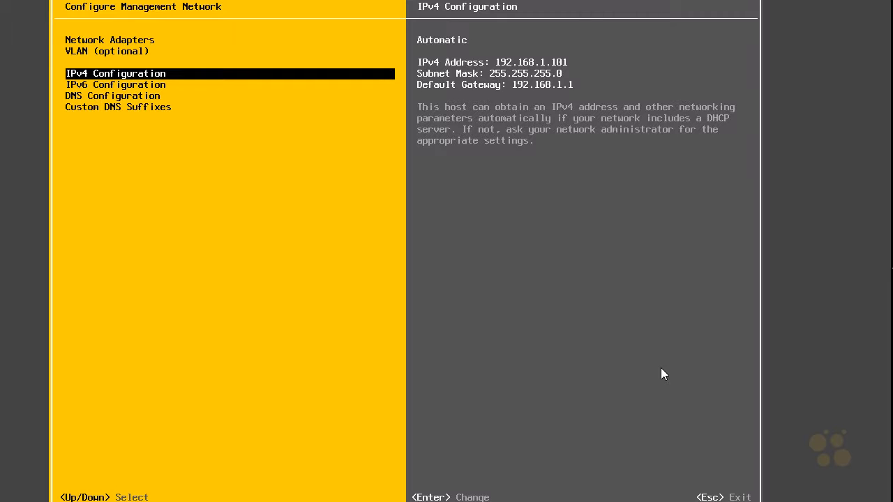
pyautogui.press('Return')
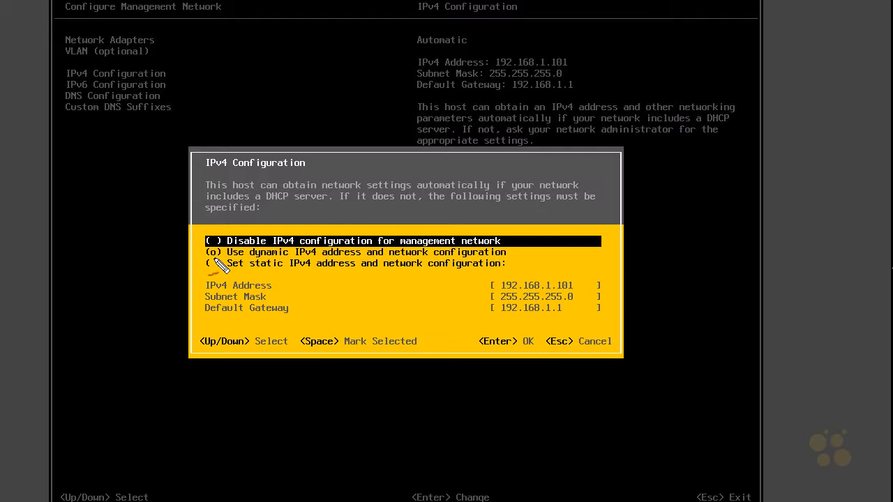
pyautogui.moveTo(155, 269)
pyautogui.mouseDown()
pyautogui.moveTo(161, 228)
pyautogui.moveTo(166, 249)
pyautogui.mouseUp()
pyautogui.moveTo(156, 305)
pyautogui.mouseDown()
pyautogui.moveTo(156, 330)
pyautogui.moveTo(163, 328)
pyautogui.mouseUp()
pyautogui.moveTo(150, 327); pyautogui.dragTo(155, 342)
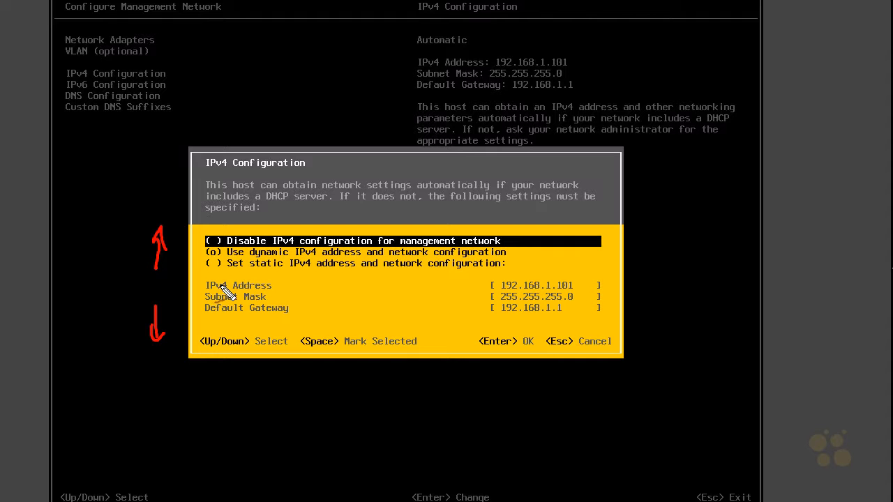
pyautogui.moveTo(428, 345)
pyautogui.mouseDown()
pyautogui.moveTo(319, 361)
pyautogui.moveTo(369, 358)
pyautogui.mouseUp()
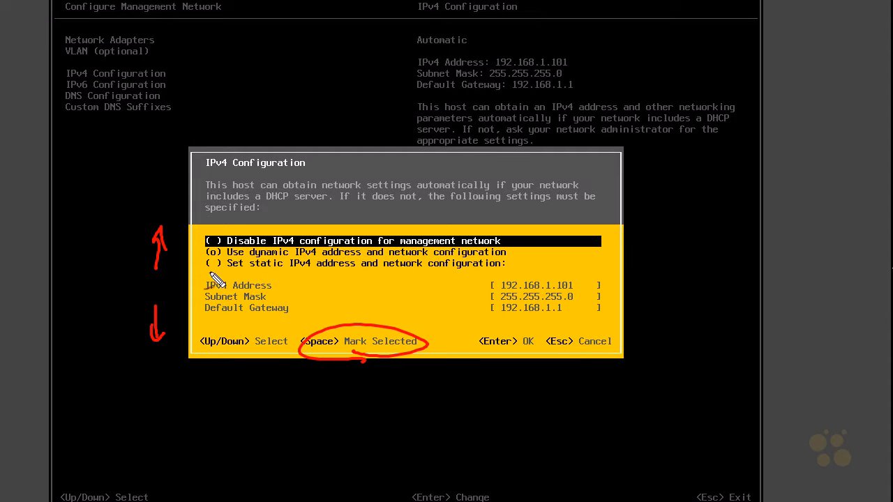
pyautogui.moveTo(208, 274)
pyautogui.mouseDown()
pyautogui.moveTo(512, 279)
pyautogui.moveTo(422, 257)
pyautogui.moveTo(209, 256)
pyautogui.moveTo(206, 275)
pyautogui.mouseUp()
pyautogui.press('Escape')
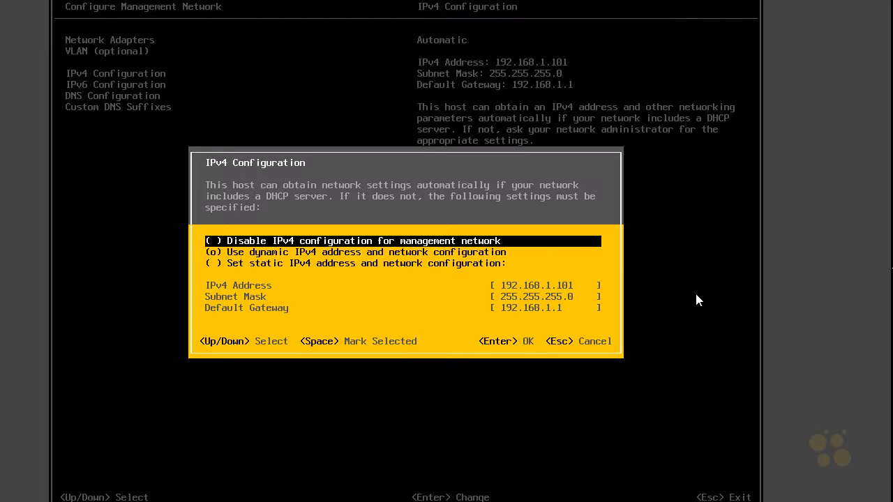
pyautogui.press('Down')
pyautogui.press('Down')
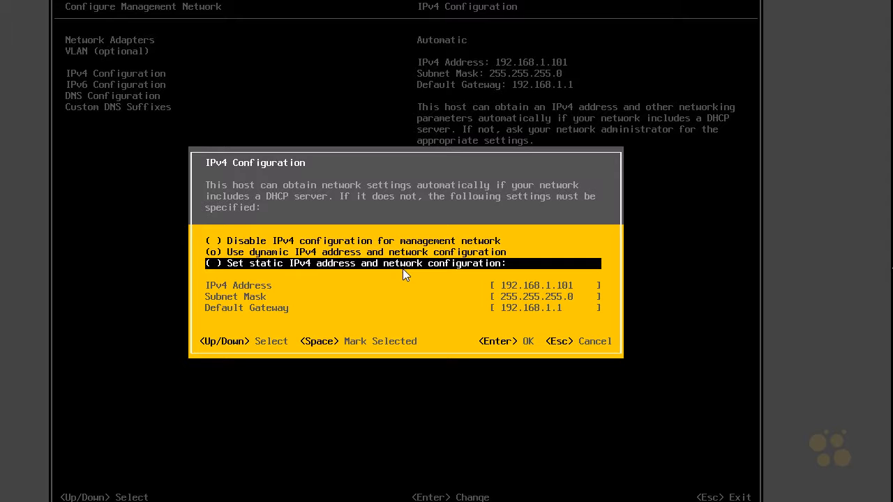
pyautogui.press('space')
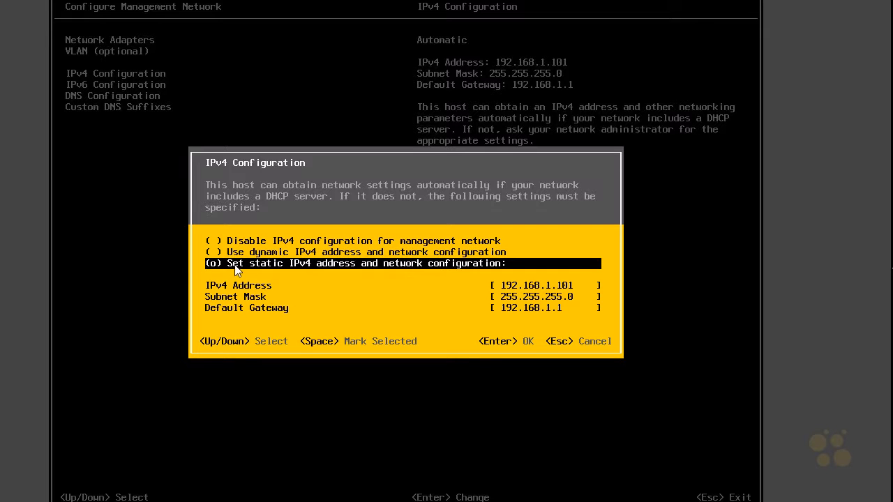
pyautogui.press('Down')
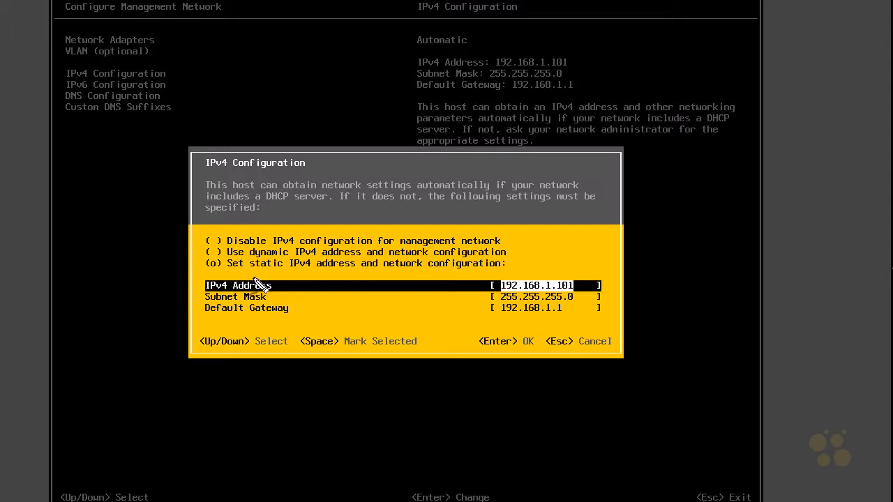
# - Accept the static IPv4 settings with address 192.168.1.101, subnet mask 255.255.255.0 and default gateway 192.168.1.1
pyautogui.moveTo(591, 241); pyautogui.dragTo(574, 274)
pyautogui.moveTo(576, 259)
pyautogui.mouseDown()
pyautogui.moveTo(572, 275)
pyautogui.moveTo(586, 271)
pyautogui.mouseUp()
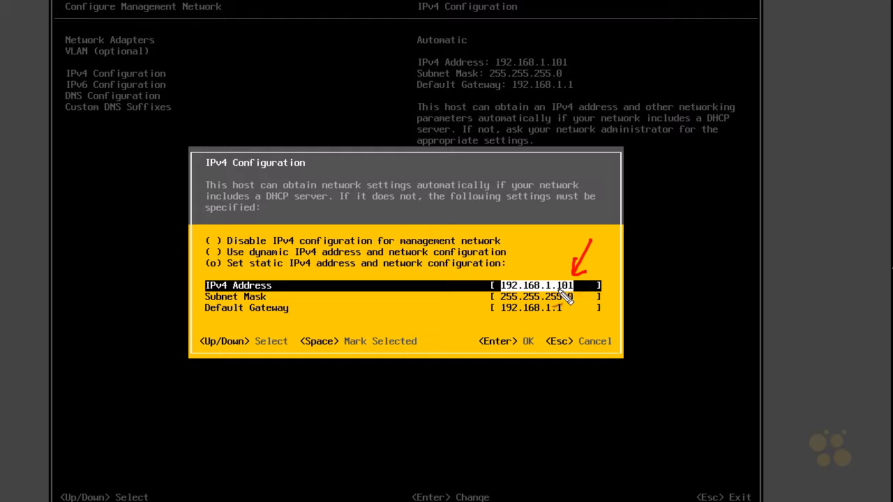
pyautogui.moveTo(469, 301); pyautogui.dragTo(495, 299)
pyautogui.moveTo(485, 295)
pyautogui.mouseDown()
pyautogui.moveTo(494, 299)
pyautogui.moveTo(484, 305)
pyautogui.mouseUp()
pyautogui.moveTo(533, 321)
pyautogui.mouseDown()
pyautogui.moveTo(572, 308)
pyautogui.moveTo(497, 307)
pyautogui.moveTo(568, 320)
pyautogui.mouseUp()
pyautogui.moveTo(568, 320); pyautogui.dragTo(579, 327)
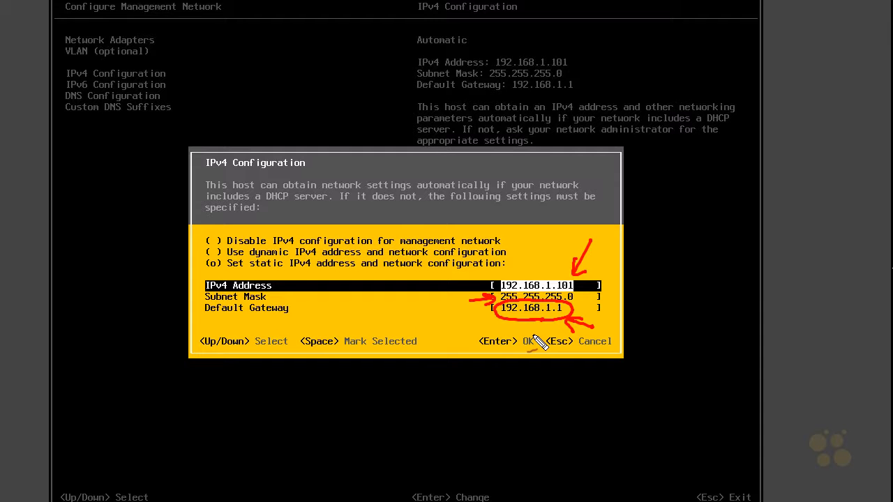
pyautogui.moveTo(337, 323); pyautogui.dragTo(338, 324)
pyautogui.moveTo(347, 313)
pyautogui.mouseDown()
pyautogui.moveTo(349, 326)
pyautogui.moveTo(356, 312)
pyautogui.moveTo(368, 320)
pyautogui.mouseUp()
pyautogui.moveTo(341, 336); pyautogui.dragTo(358, 336)
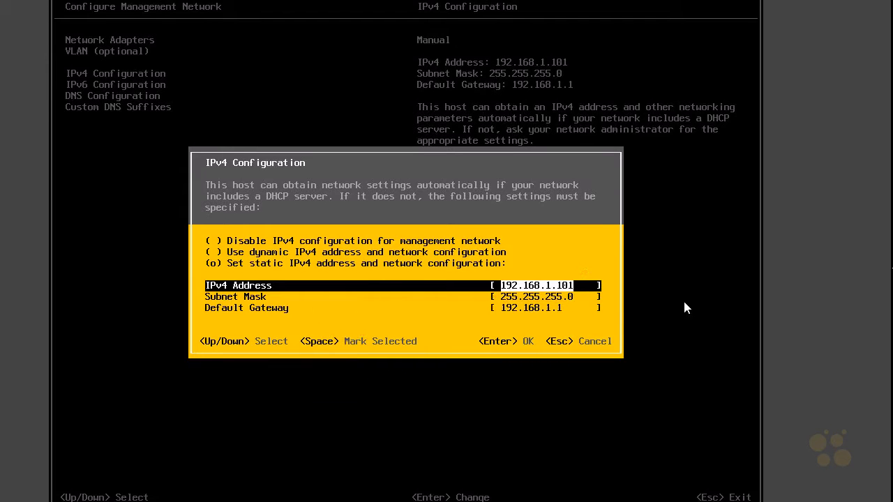
pyautogui.press('Return')
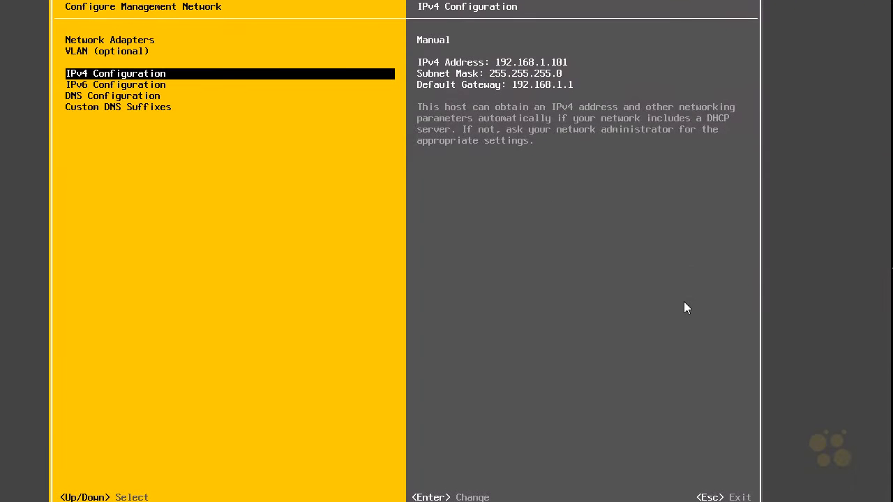
# - Disable IPv6 for the management network
pyautogui.press('Down')
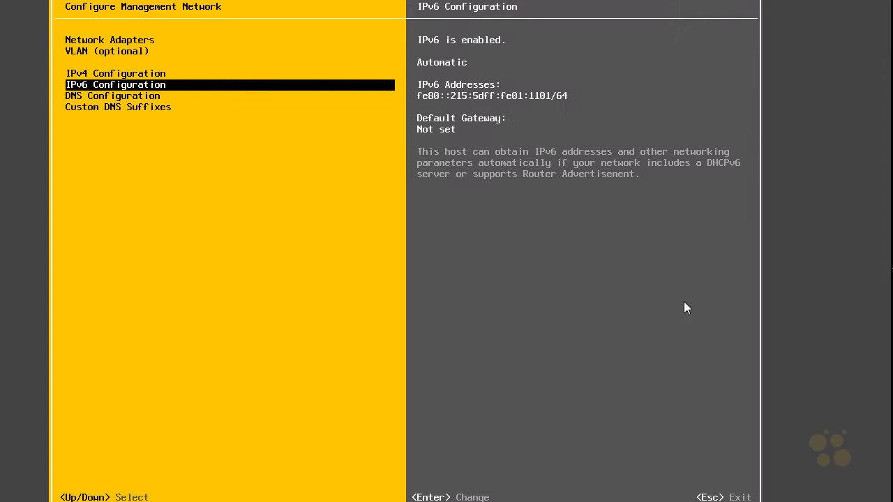
pyautogui.press('Return')
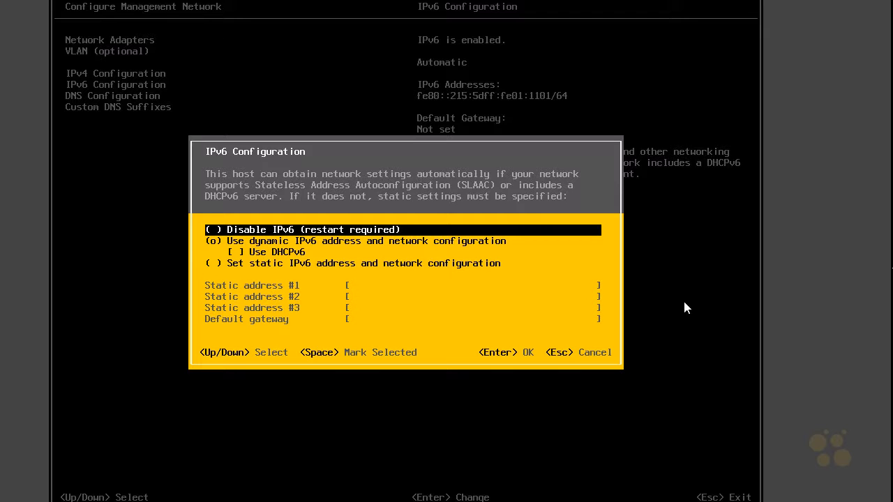
pyautogui.press('space')
pyautogui.press('Return')
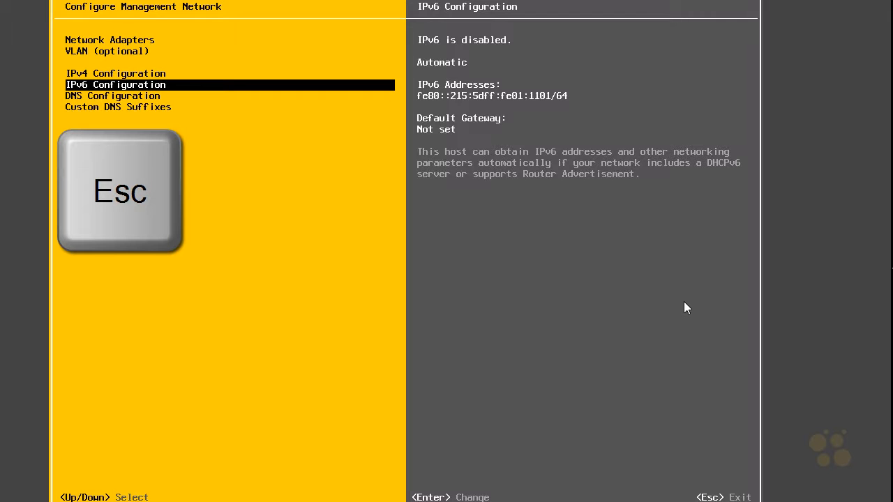
# - Exit the management network configuration to bring up the confirmation for applying the changes and rebooting the host
pyautogui.press('Escape')
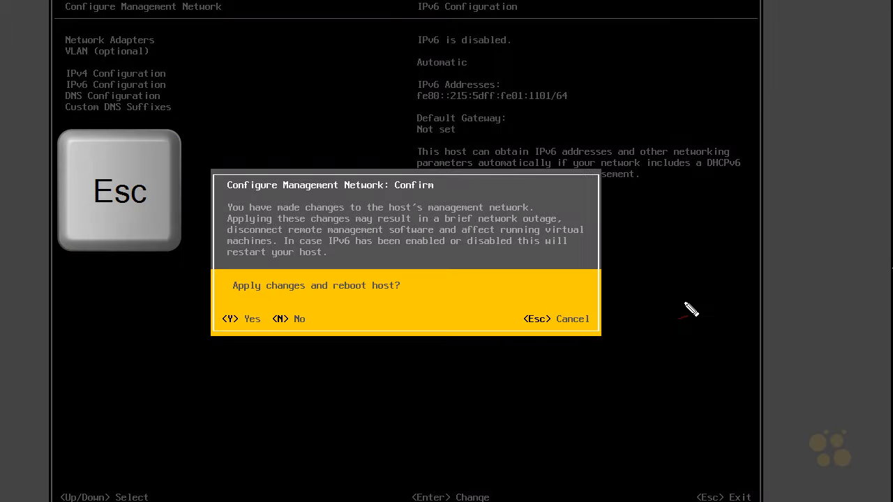
pyautogui.moveTo(196, 219); pyautogui.dragTo(223, 209)
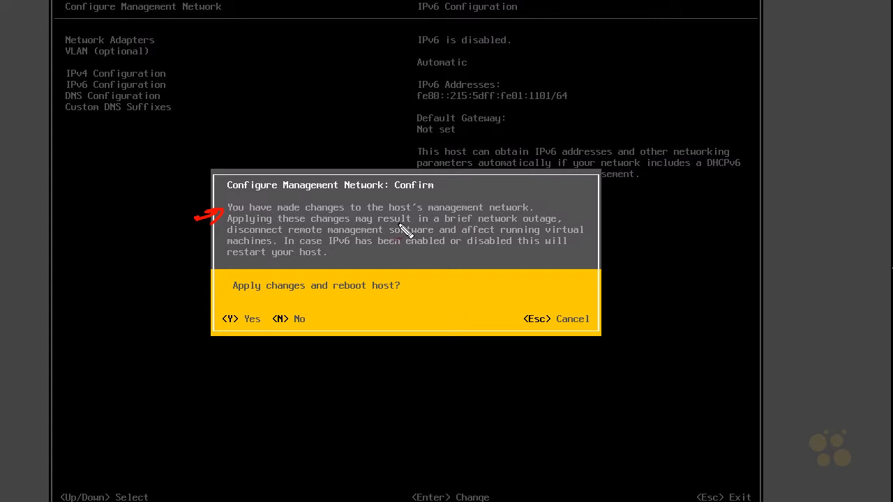
pyautogui.moveTo(240, 311); pyautogui.dragTo(235, 335)
pyautogui.moveTo(219, 376); pyautogui.dragTo(215, 357)
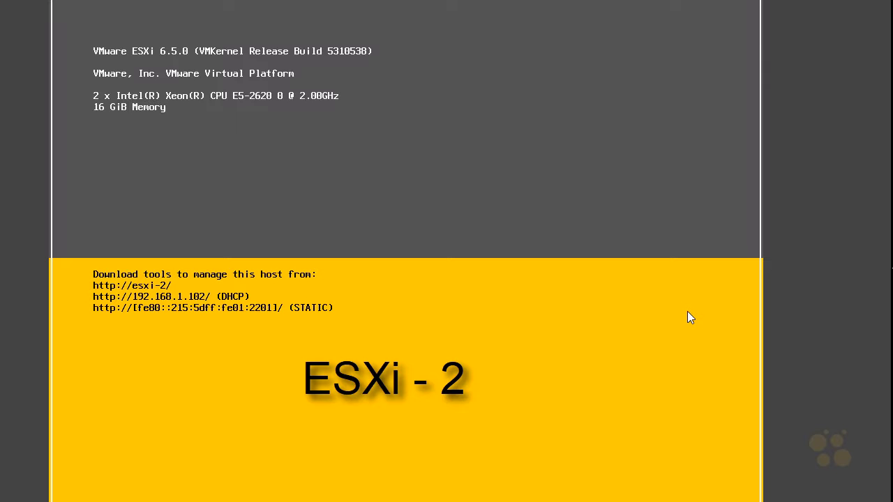
# - Log in to system customization on the second host, esxi-2, as root with the account password
pyautogui.press('F2')
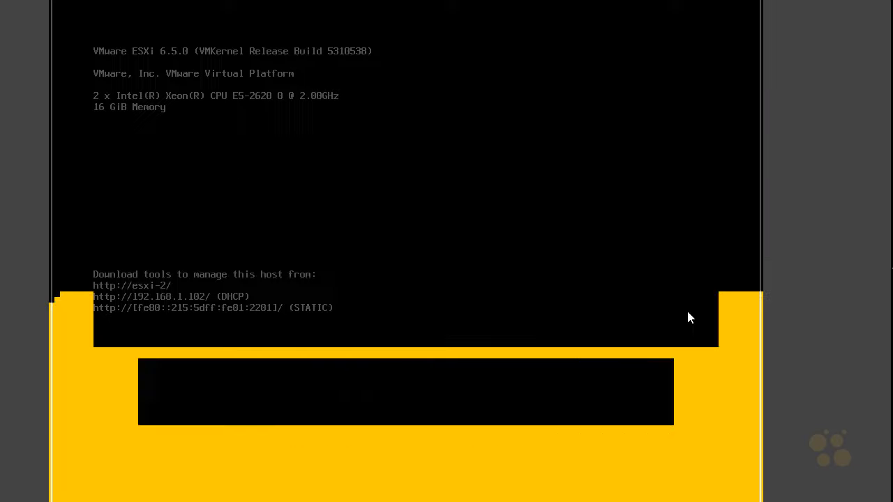
pyautogui.press('Tab')
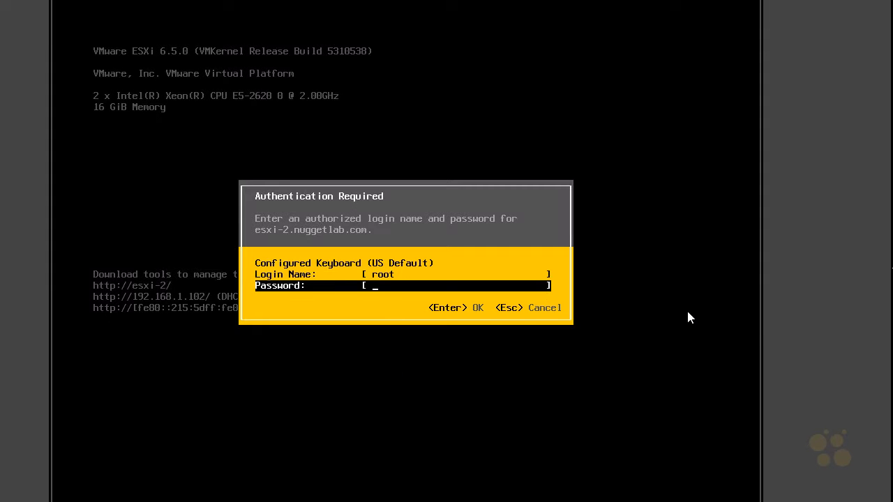
pyautogui.write('********')
pyautogui.press('Return')
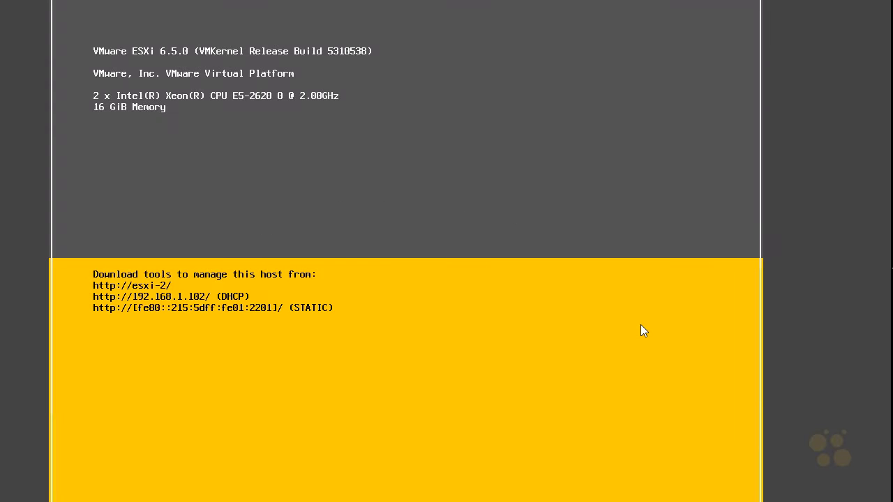
# - Set esxi-2's management network to a static IPv4 configuration, keeping address 192.168.1.102, subnet mask 255.255.255.0 and default gateway 192.168.1.1
pyautogui.press('Down')
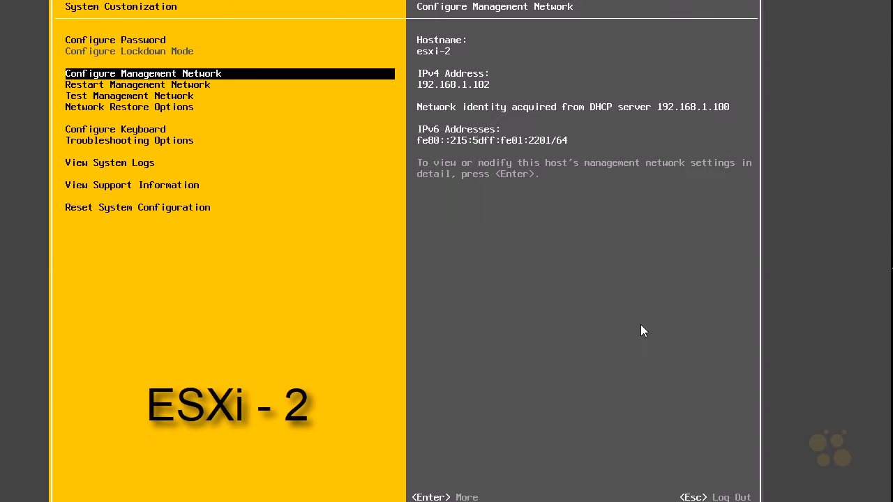
pyautogui.press('Return')
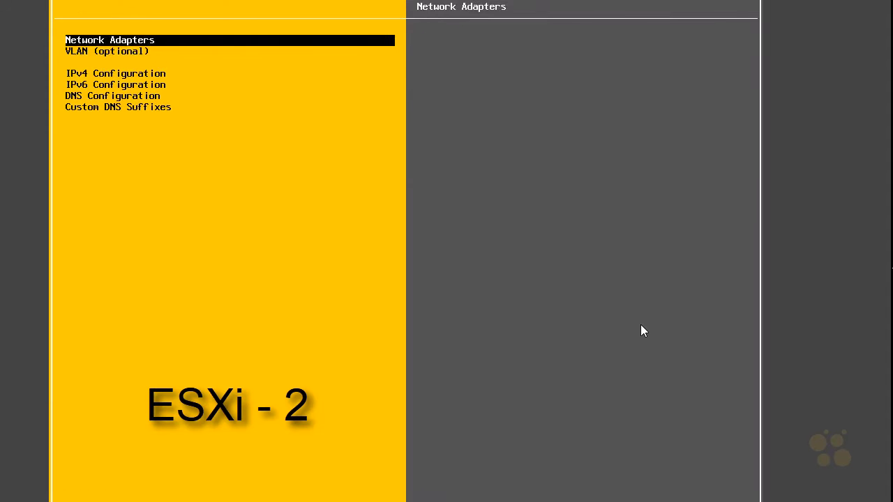
pyautogui.press('Down')
pyautogui.press('Down')
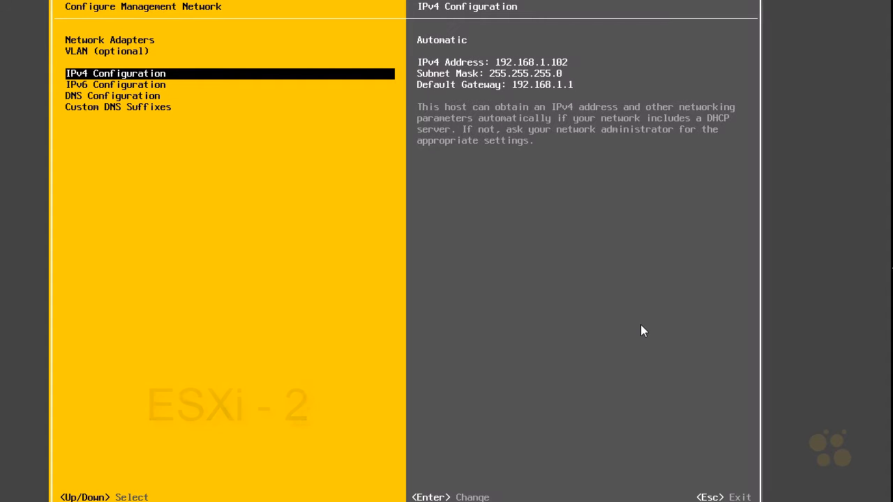
pyautogui.press('Return')
pyautogui.press('Down')
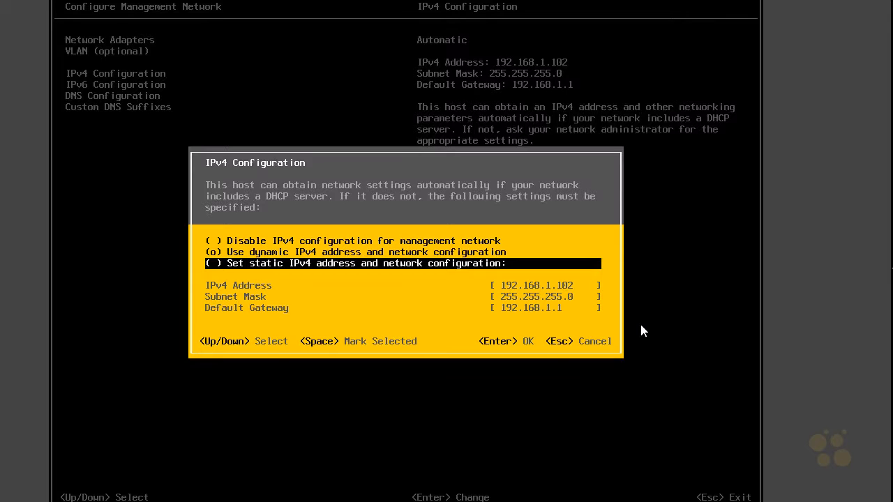
pyautogui.press('space')
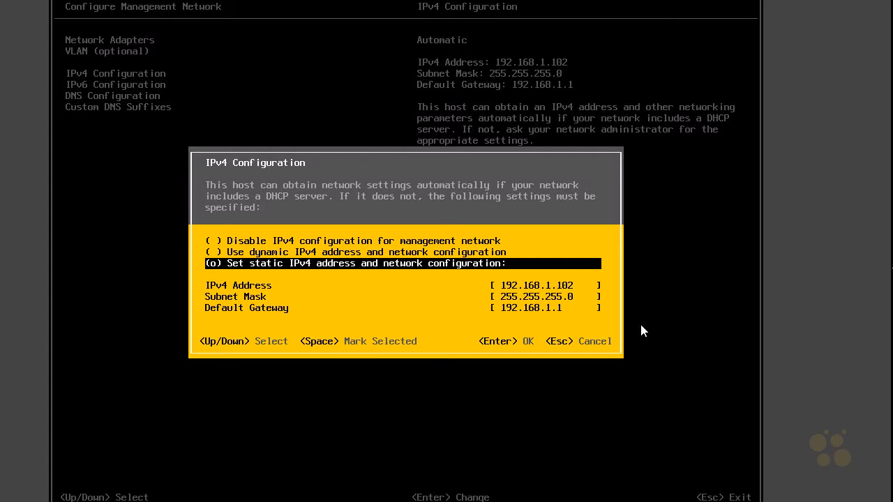
pyautogui.press('Return')
# - Disable IPv6 for esxi-2's management network, then exit and apply the changes with a host reboot
pyautogui.press('Down')
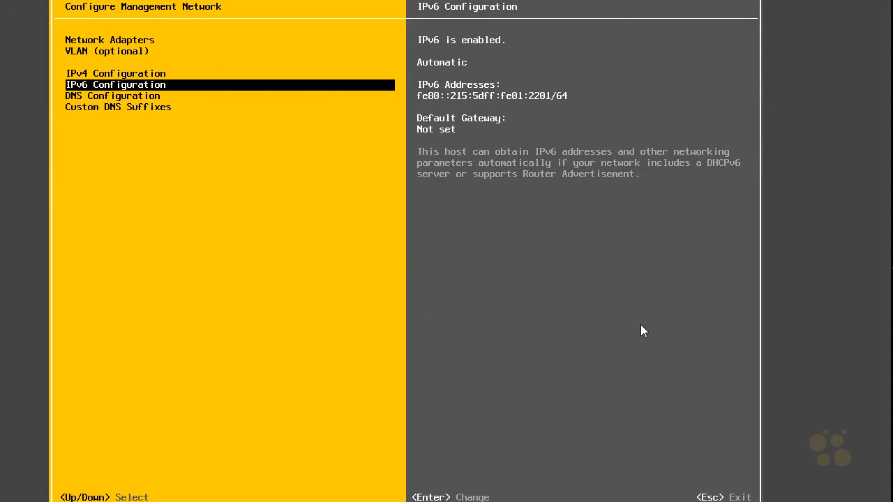
pyautogui.press('Return')
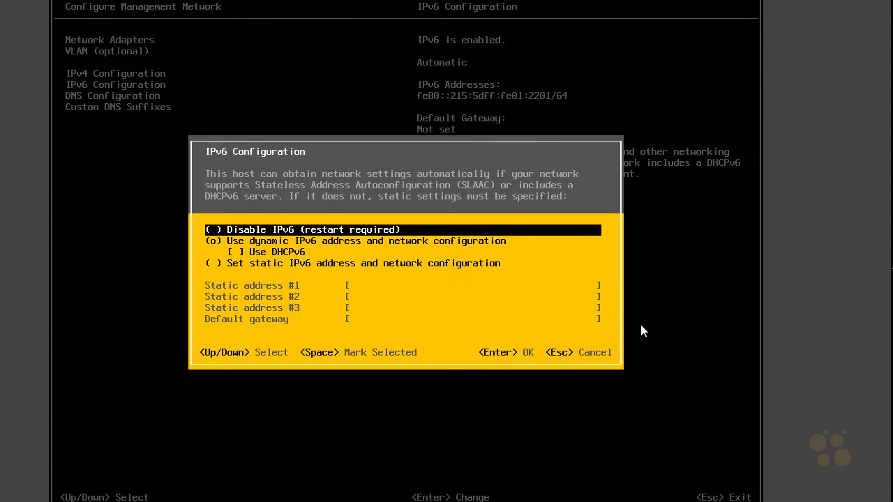
pyautogui.press('space')
pyautogui.press('Return')
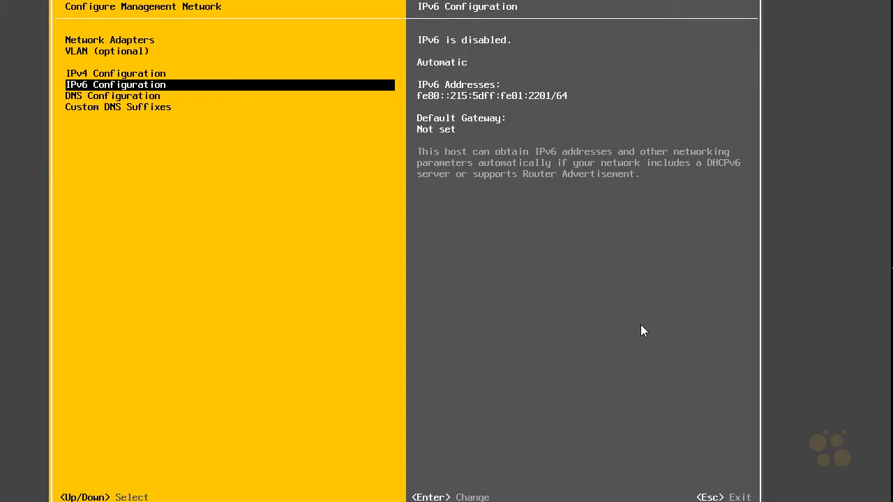
pyautogui.press('Escape')
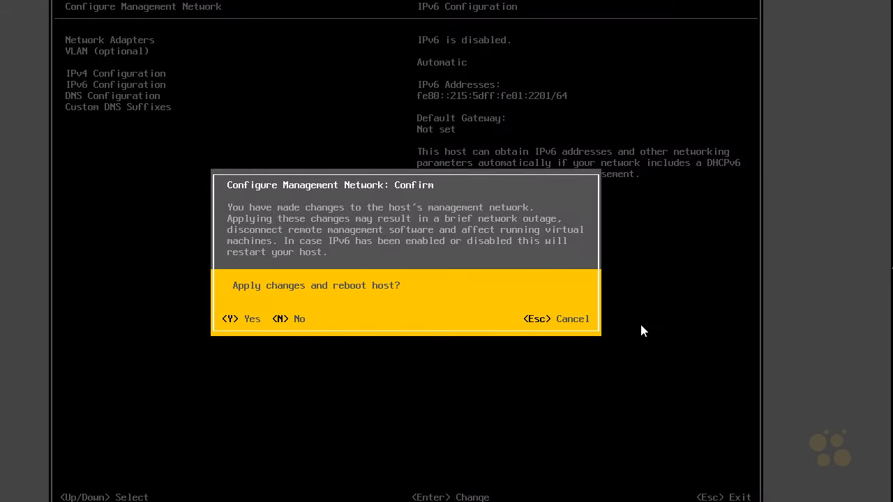
pyautogui.press('y')
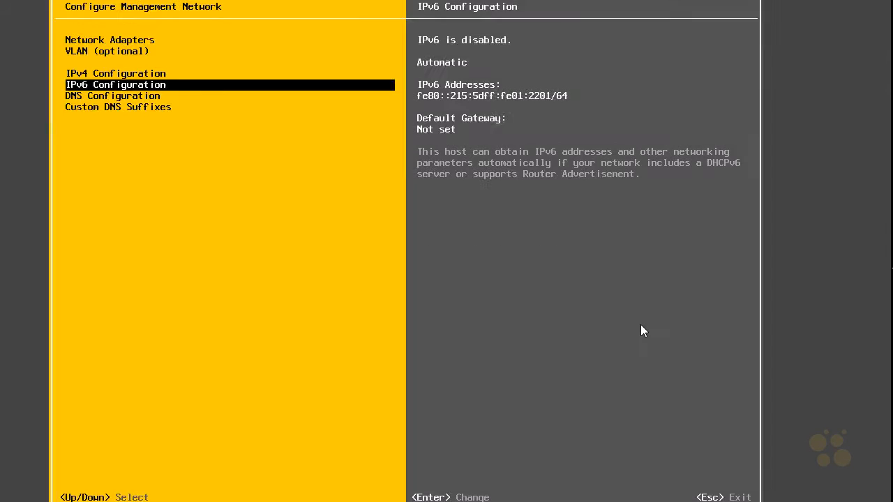